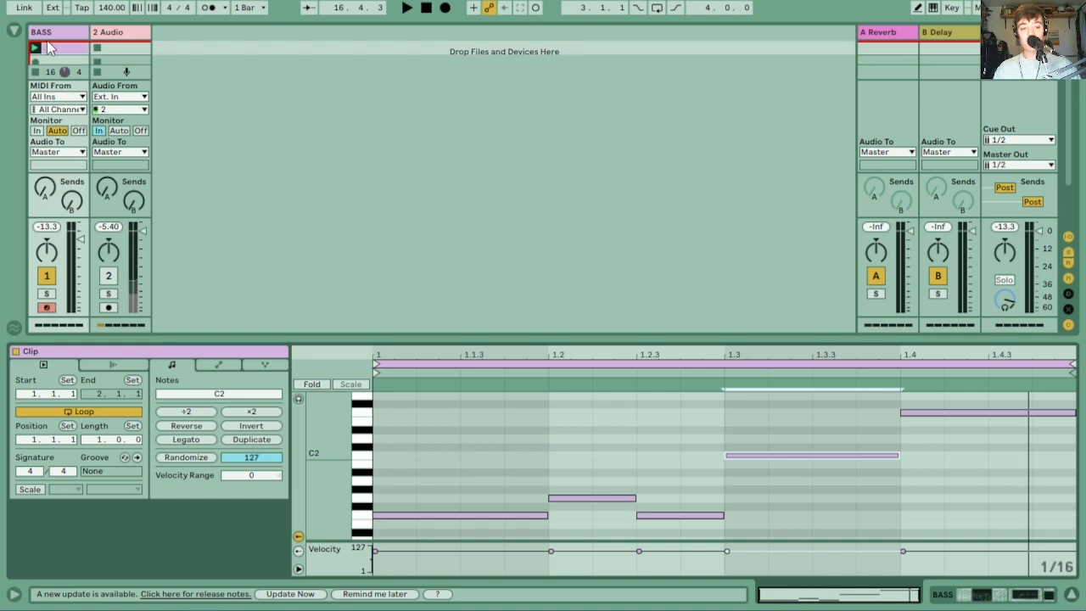
- Inspect the BASS track's devices and the notes in its MIDI clip, and stop playback
click(55, 36)
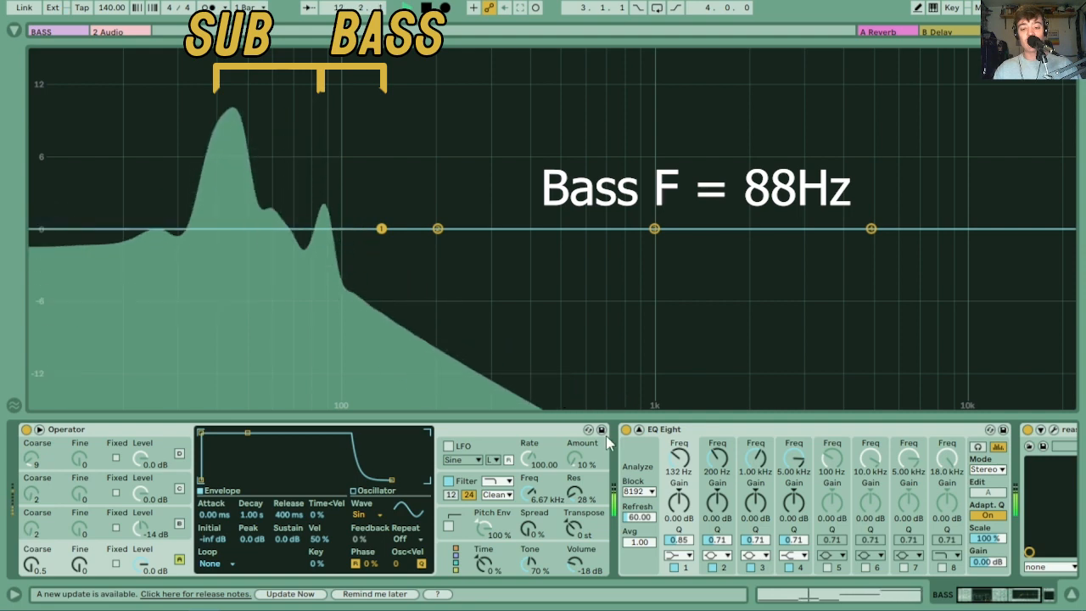
click(639, 430)
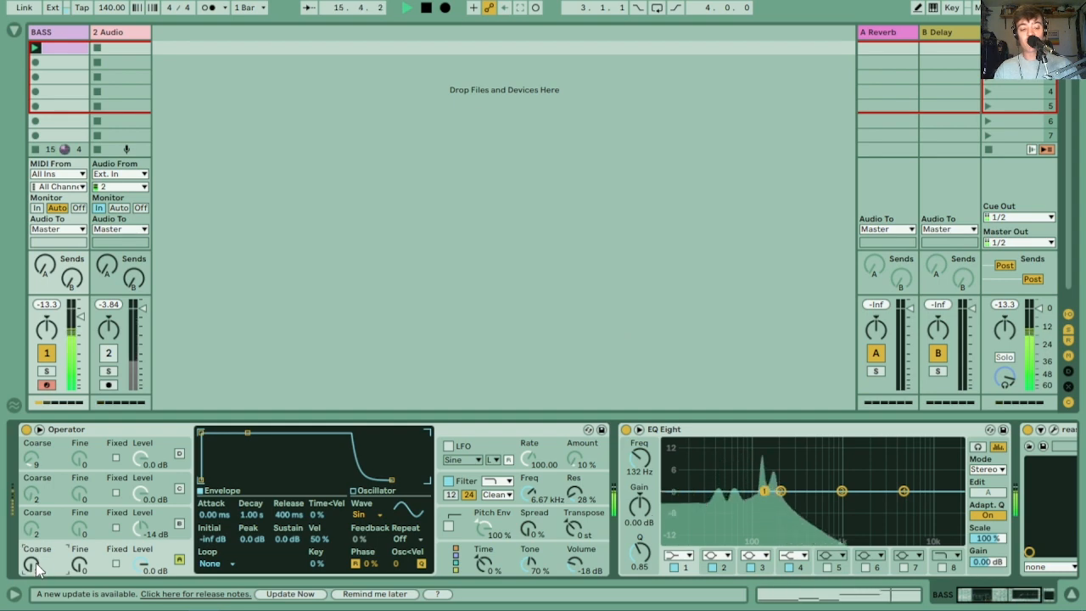
double_click(61, 49)
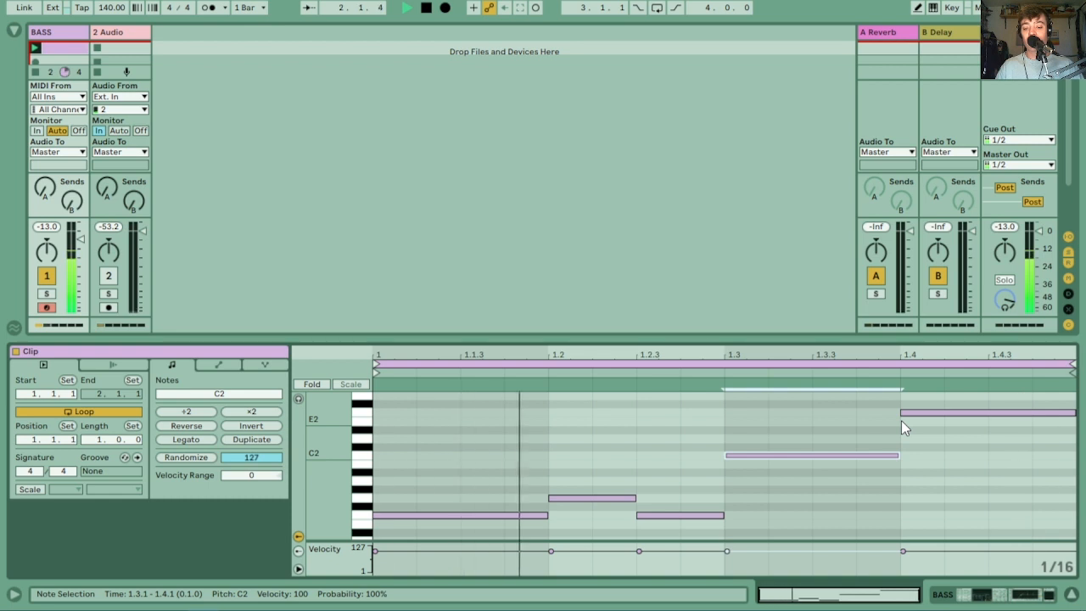
key(space)
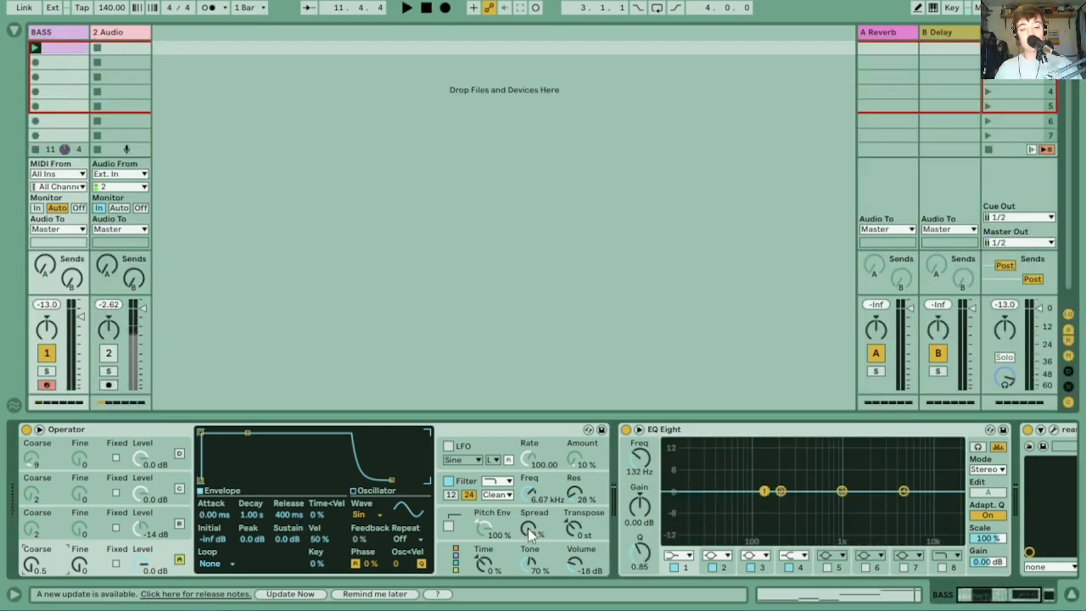
- Set Operator's oscillator B to Coarse 1 and Level -14 dB during playback, with the EQ Eight spectrum expanded
double_click(732, 463)
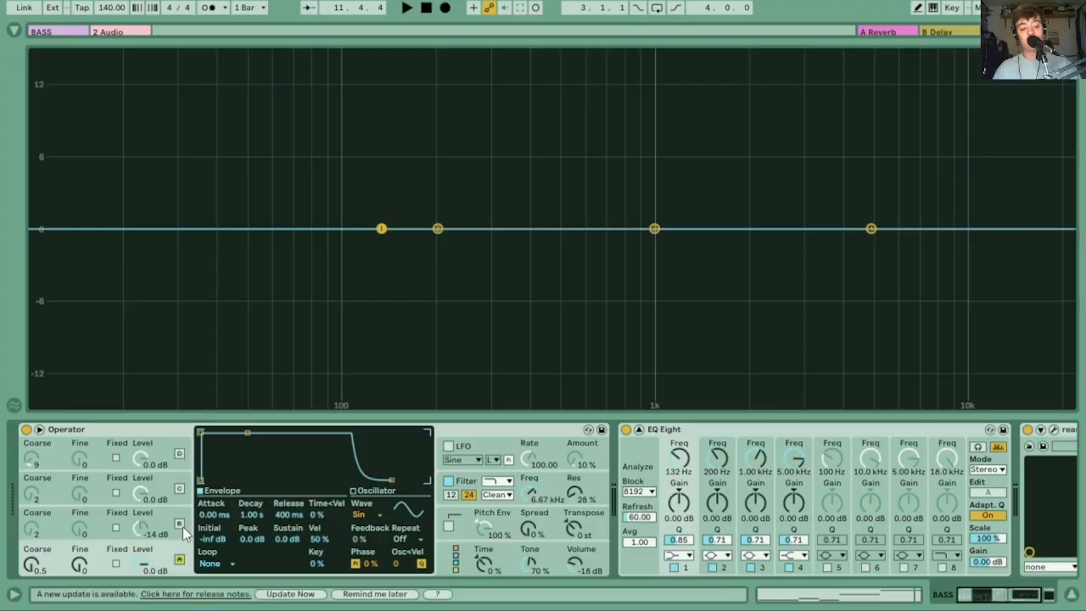
click(180, 525)
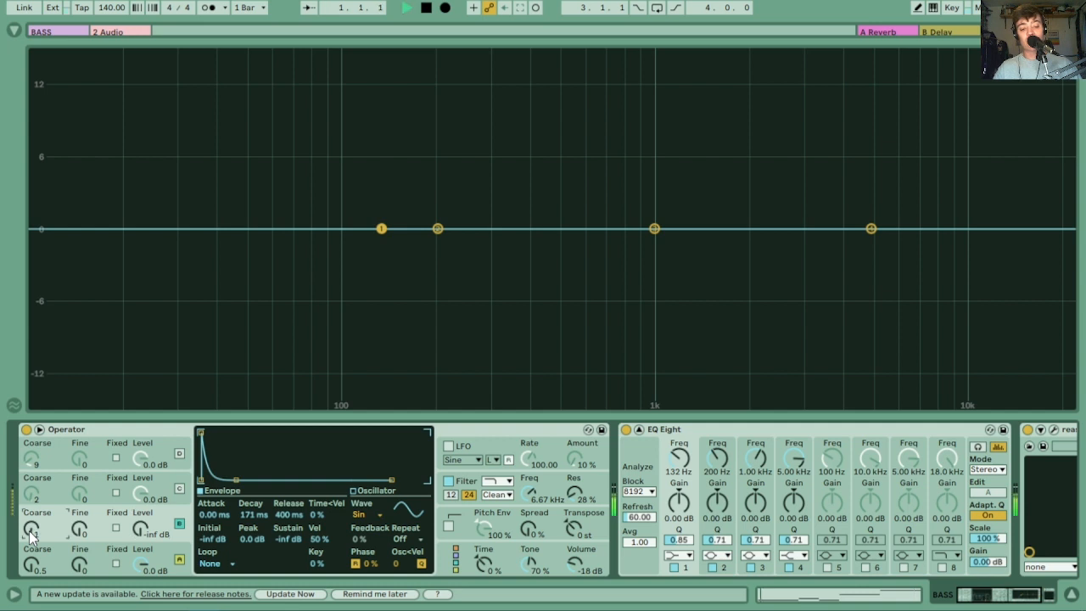
key(space)
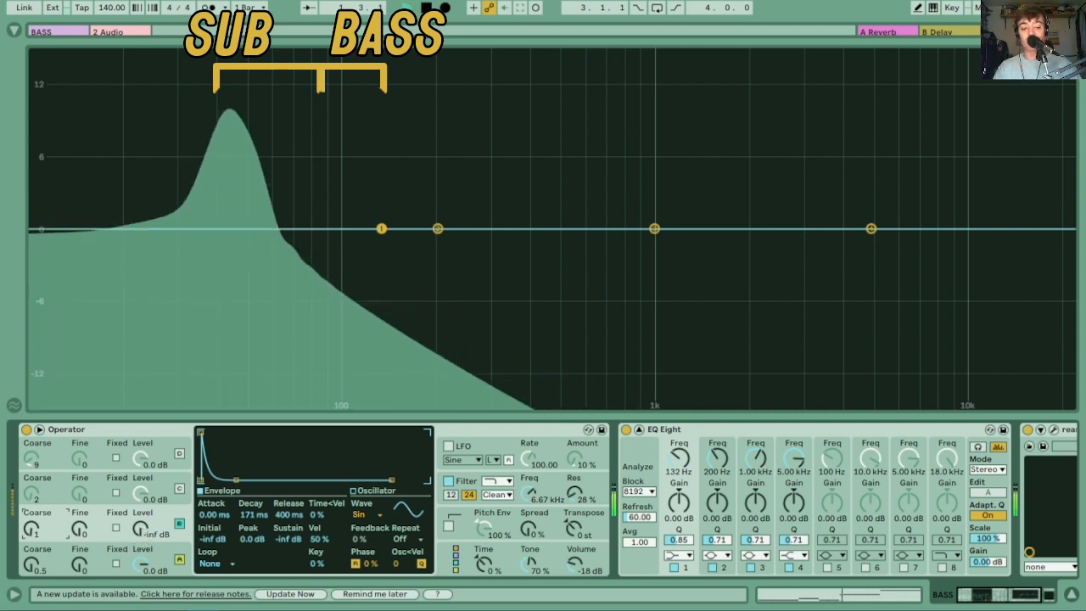
drag(140, 531, 140, 502)
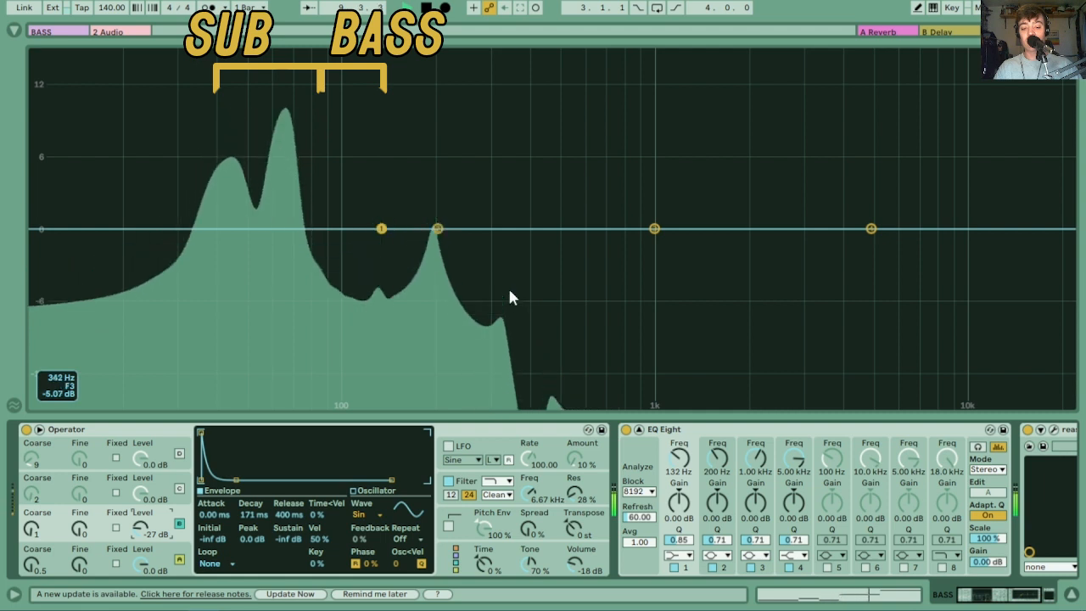
drag(142, 532, 143, 531)
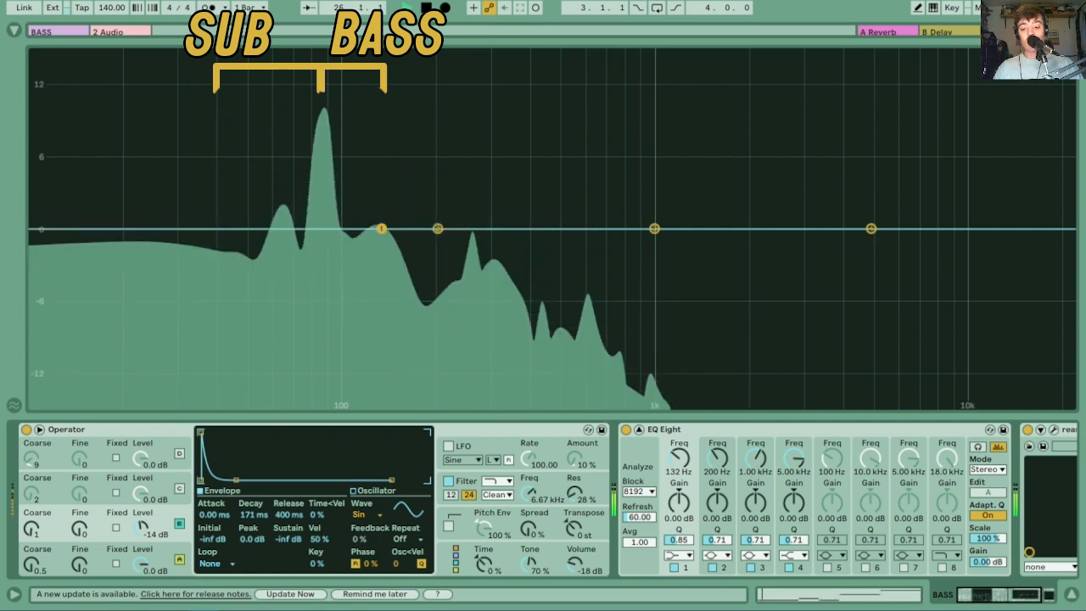
- Shape EQ Eight band 2 as a wide bell cut at about 160 Hz, -9.71 dB gain and 0.41 Q
drag(1010, 597, 1030, 597)
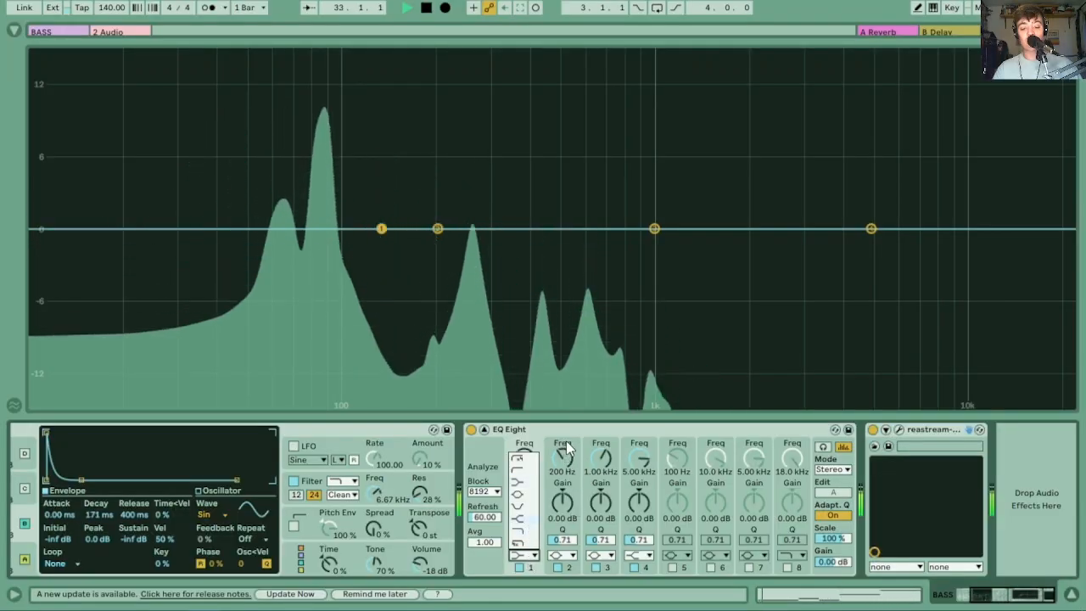
click(562, 500)
click(560, 555)
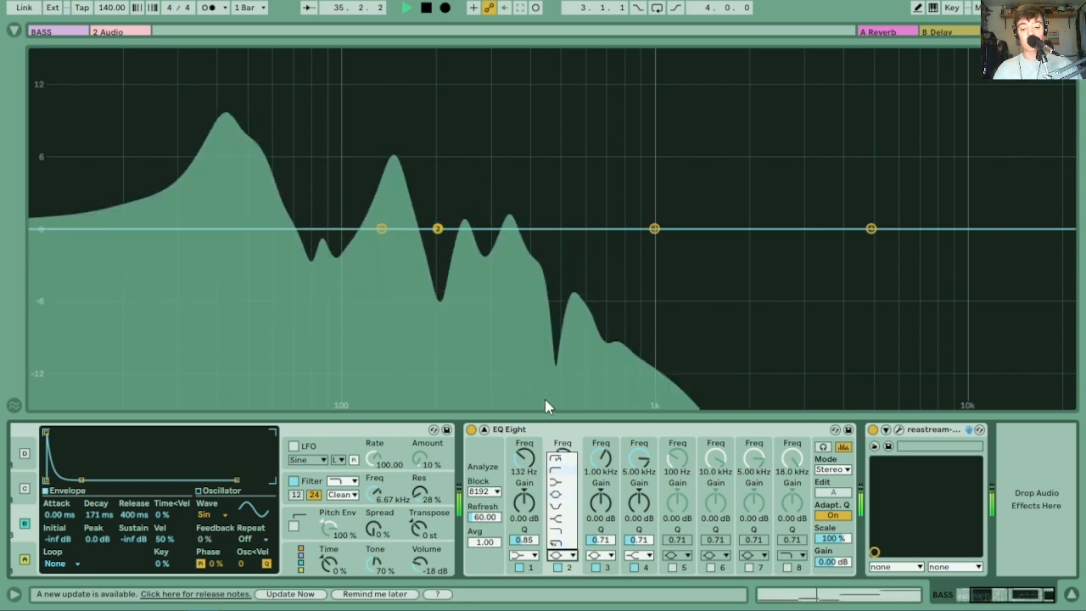
click(556, 494)
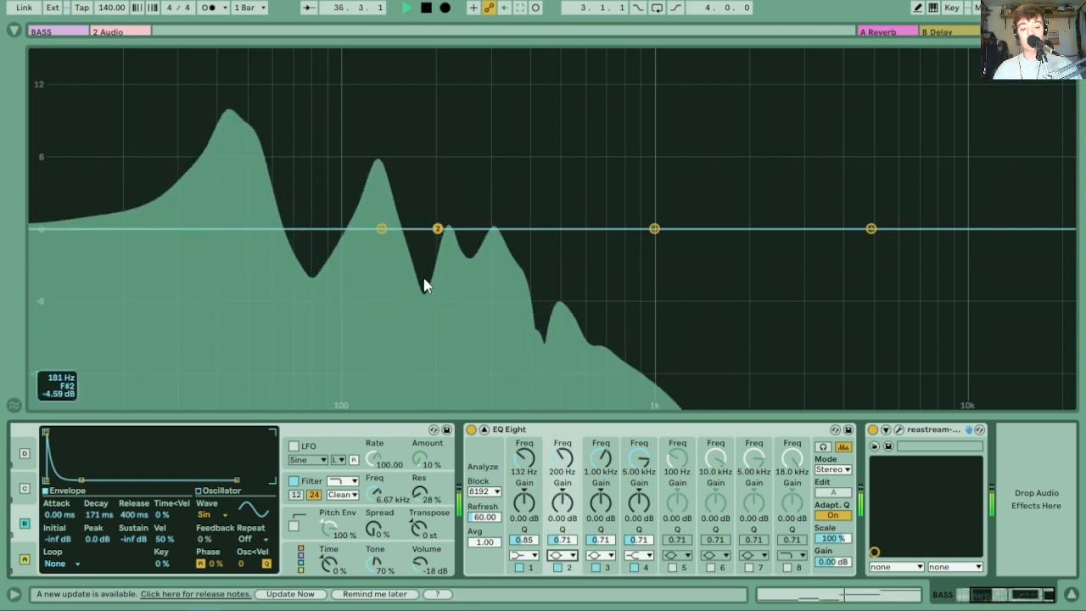
key(space)
drag(438, 229, 436, 230)
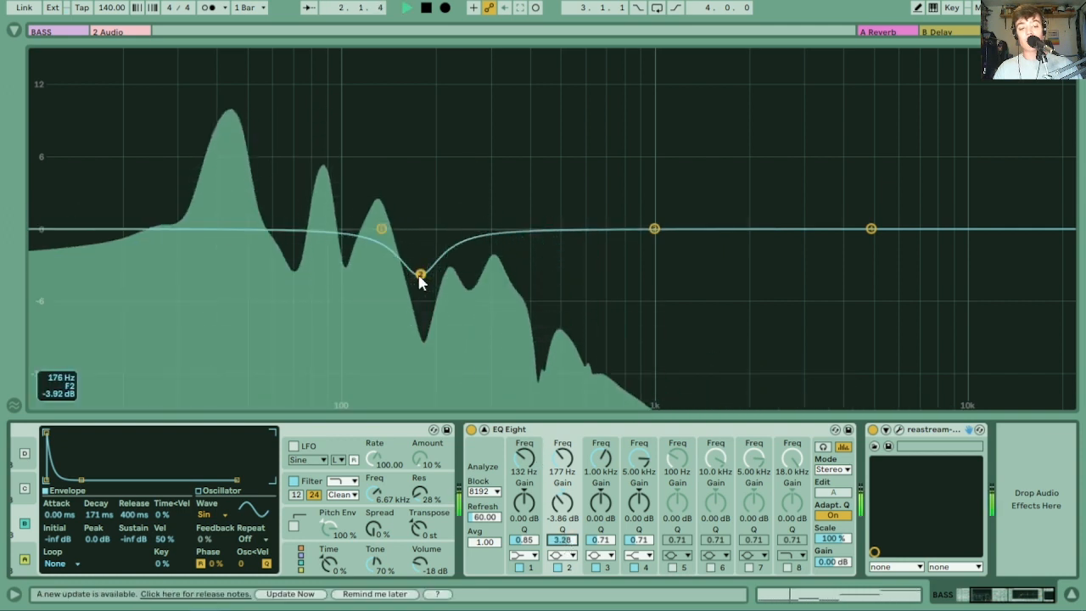
drag(420, 274, 407, 342)
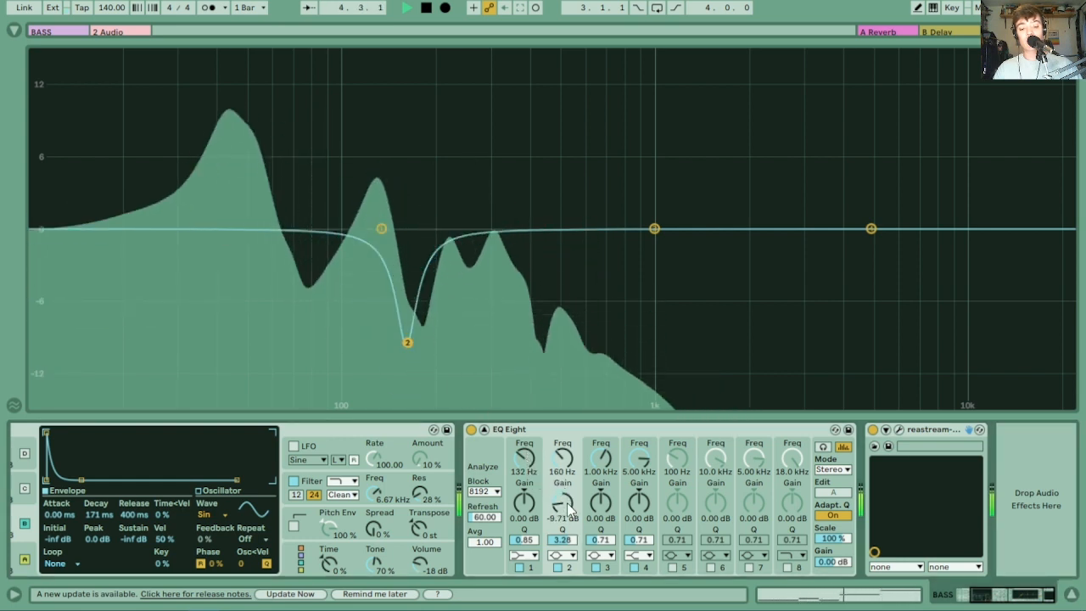
drag(564, 541, 563, 585)
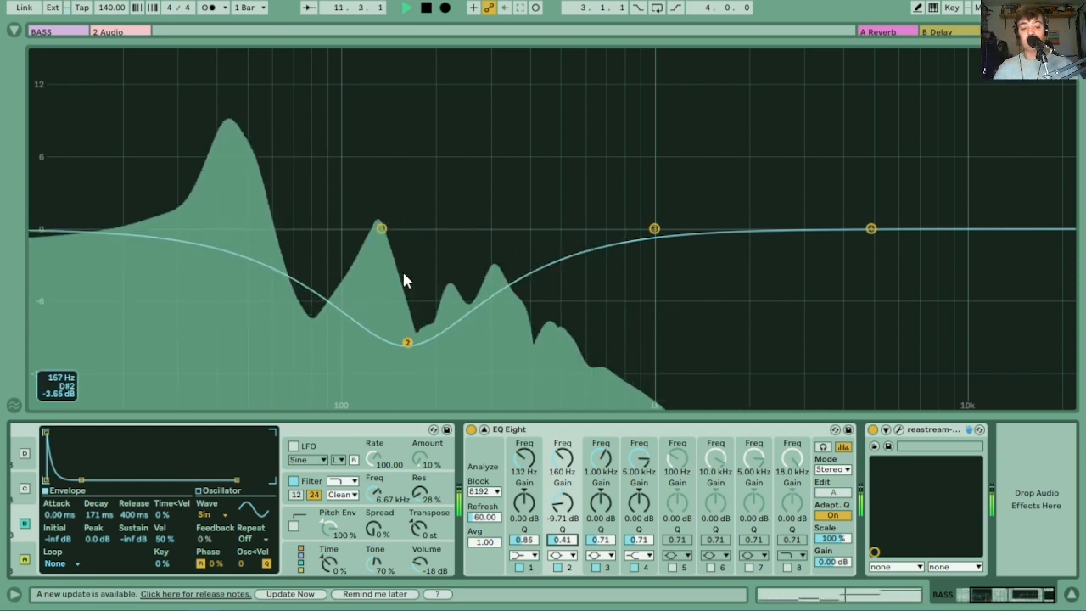
- Try low-shelf boosts up to 8.67 dB with EQ band 1, and return bands 1 and 2 close to 0 dB
drag(381, 228, 481, 151)
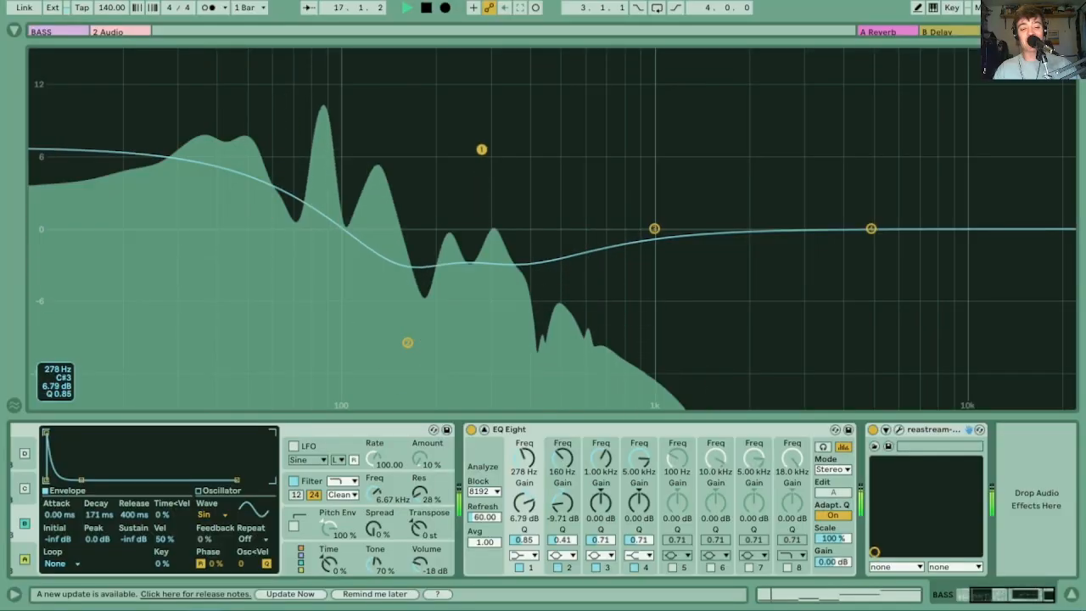
drag(481, 149, 463, 127)
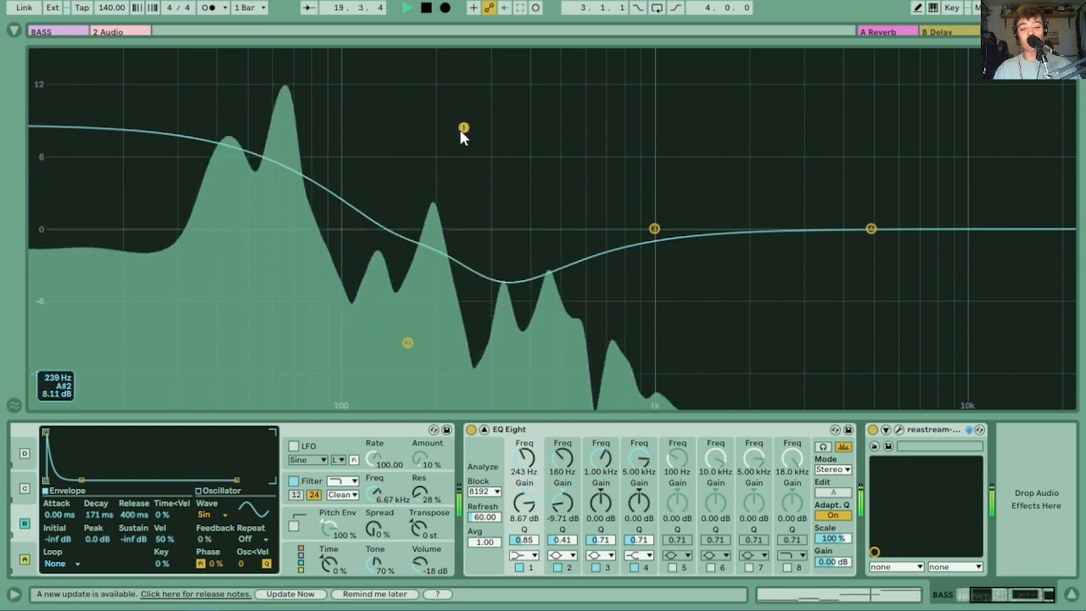
drag(461, 129, 317, 222)
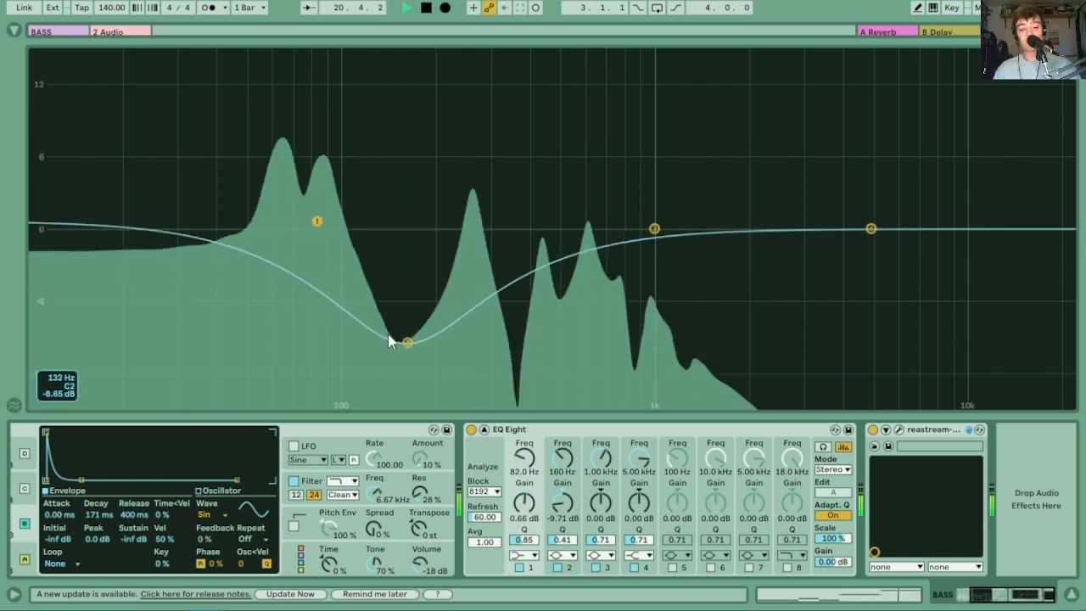
drag(408, 342, 408, 231)
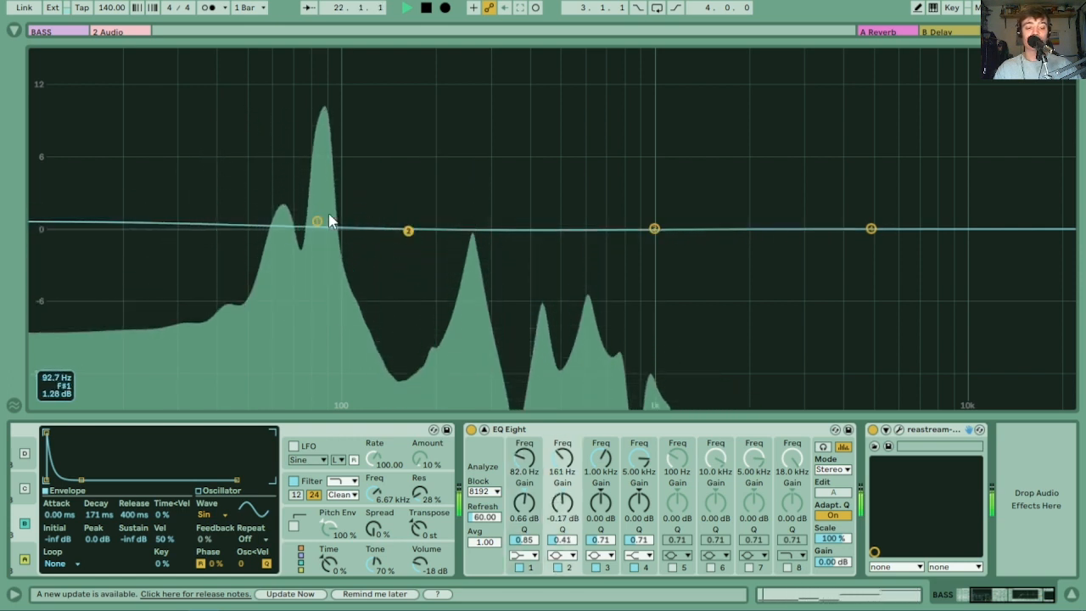
drag(317, 224, 321, 223)
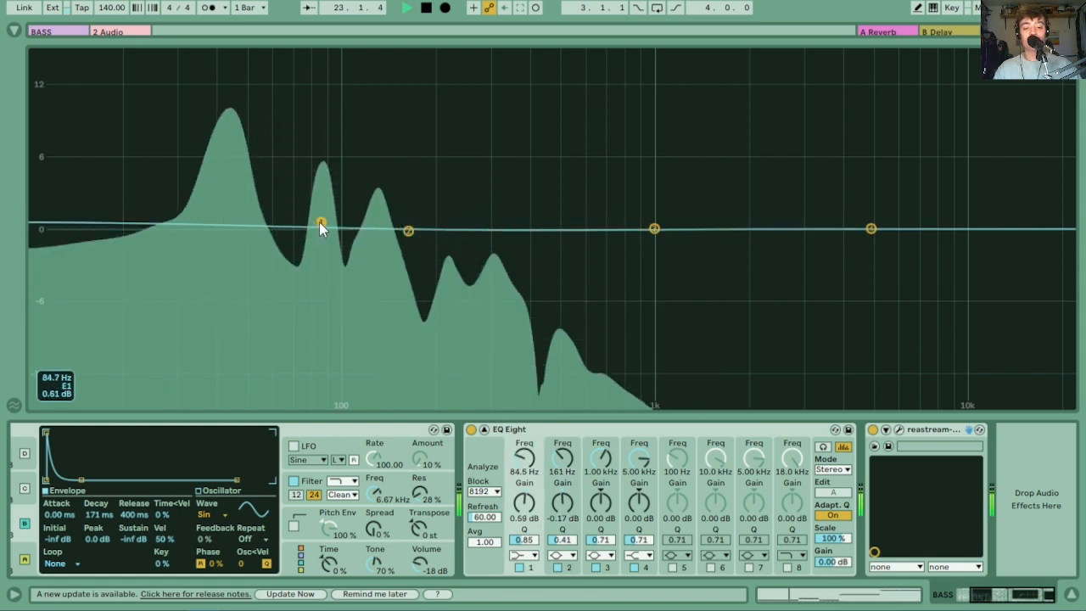
- Change EQ band 1 to the steep low-cut filter and set its cutoff to about 28.8 Hz
click(521, 554)
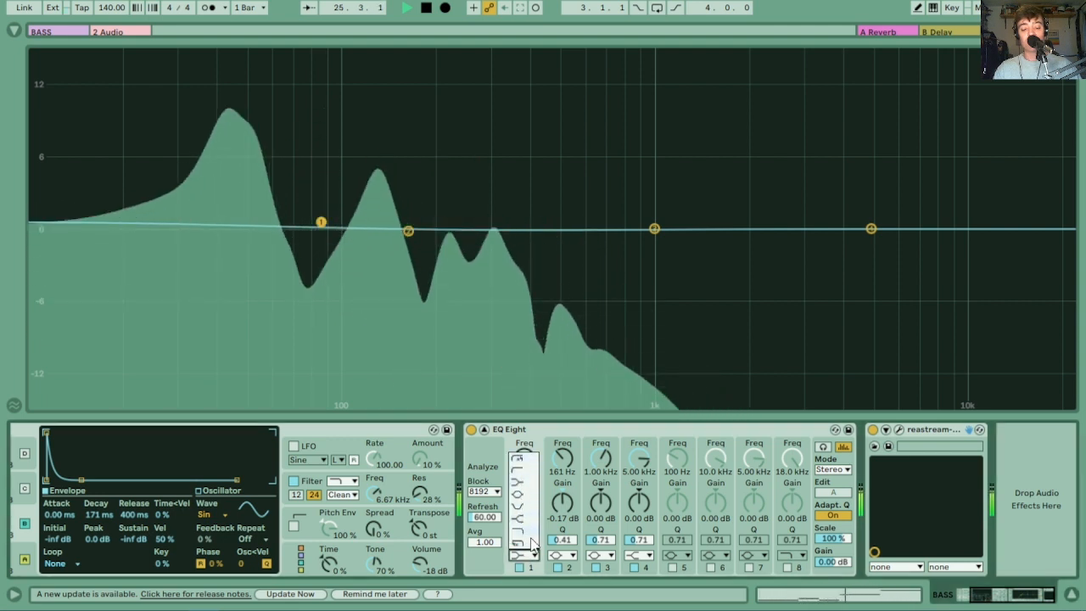
click(525, 460)
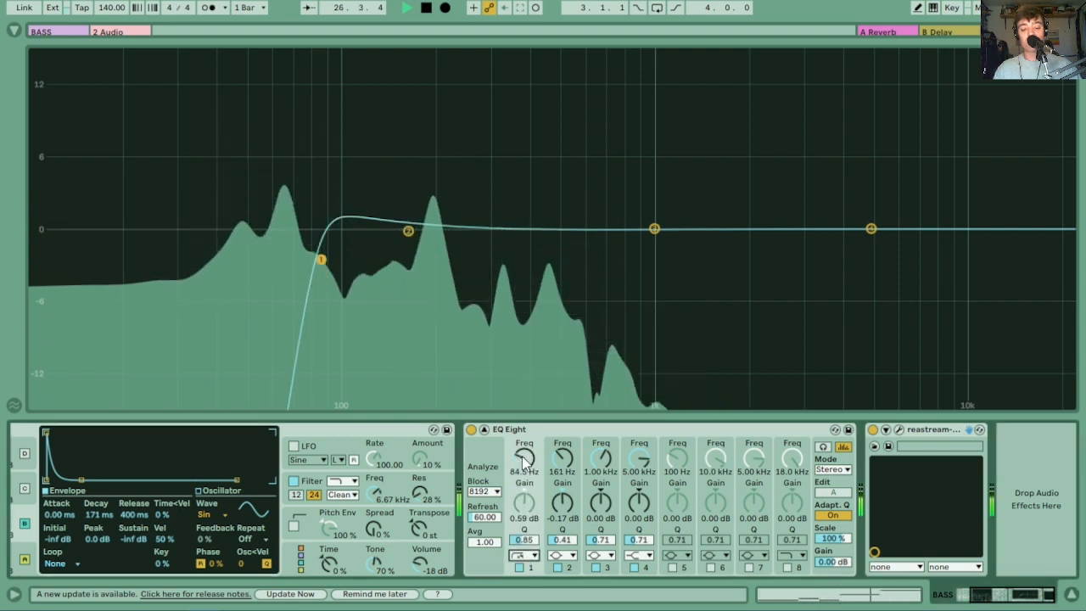
drag(321, 259, 353, 275)
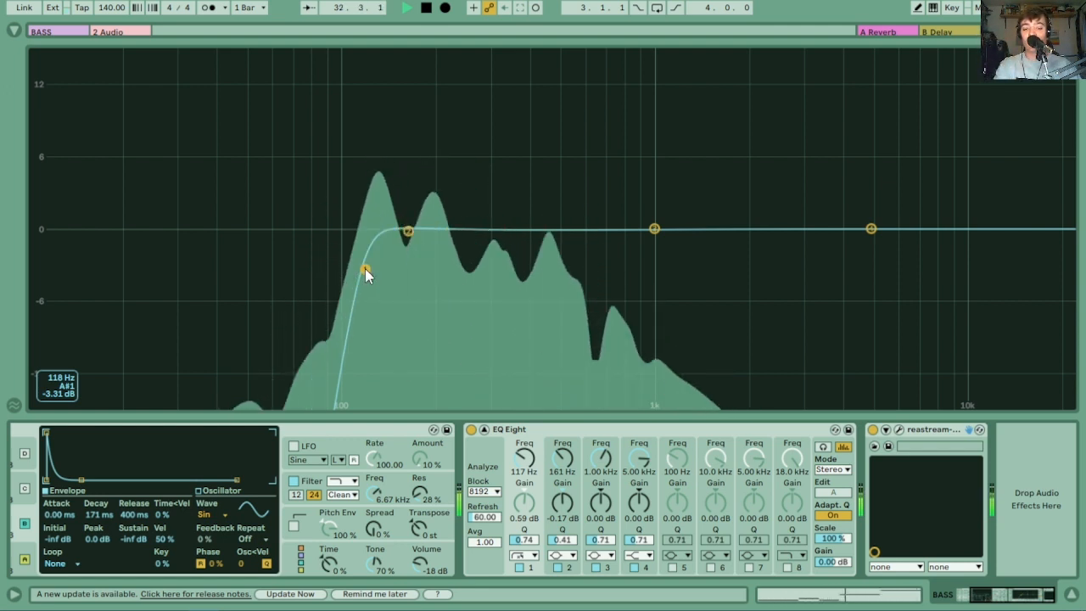
drag(365, 268, 176, 272)
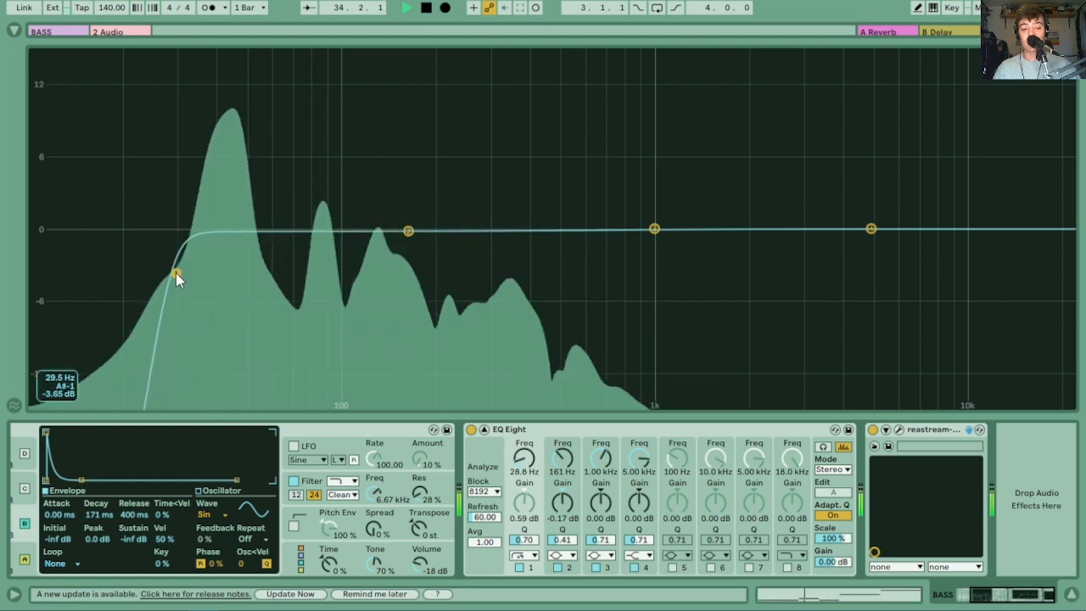
- Make EQ band 4 a steep high cut at about 115 Hz, move band 2 to about 57.7 Hz at -0.45 dB, and collapse the spectrum
click(872, 229)
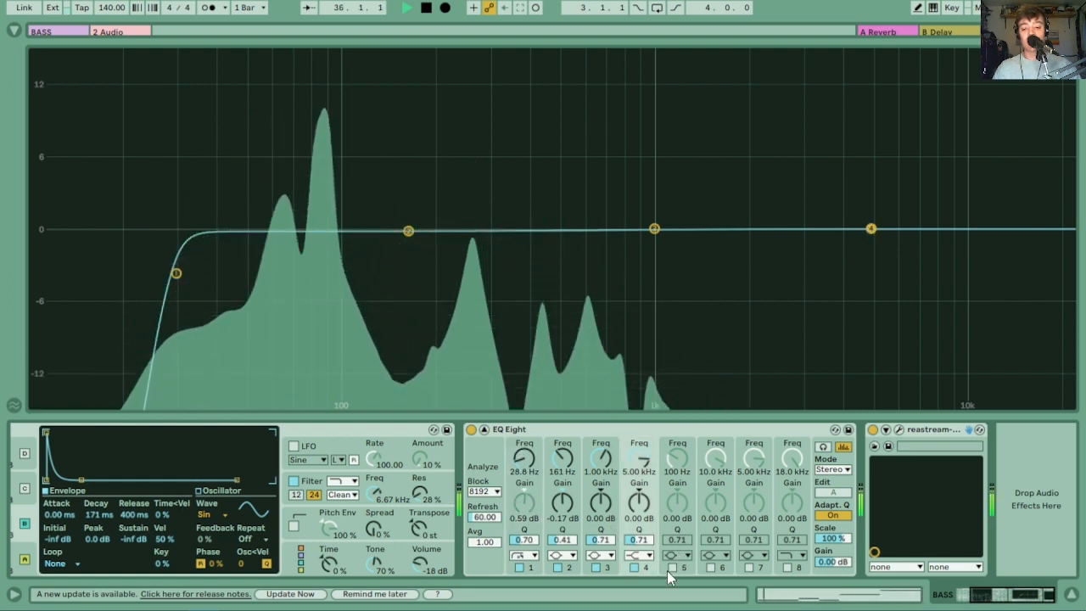
click(649, 556)
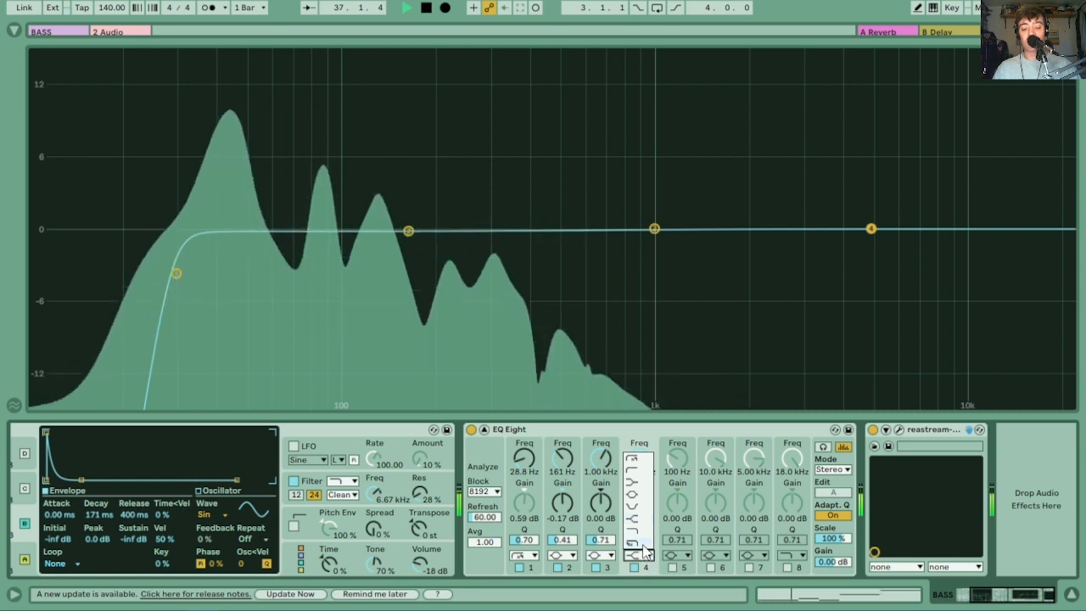
click(643, 546)
drag(872, 274, 363, 270)
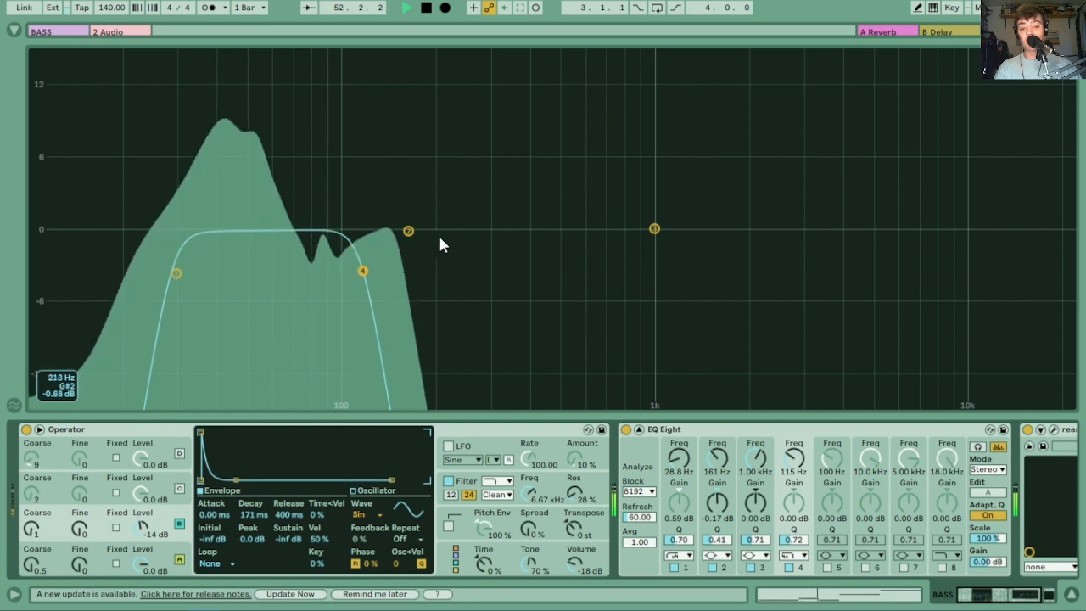
drag(408, 230, 285, 211)
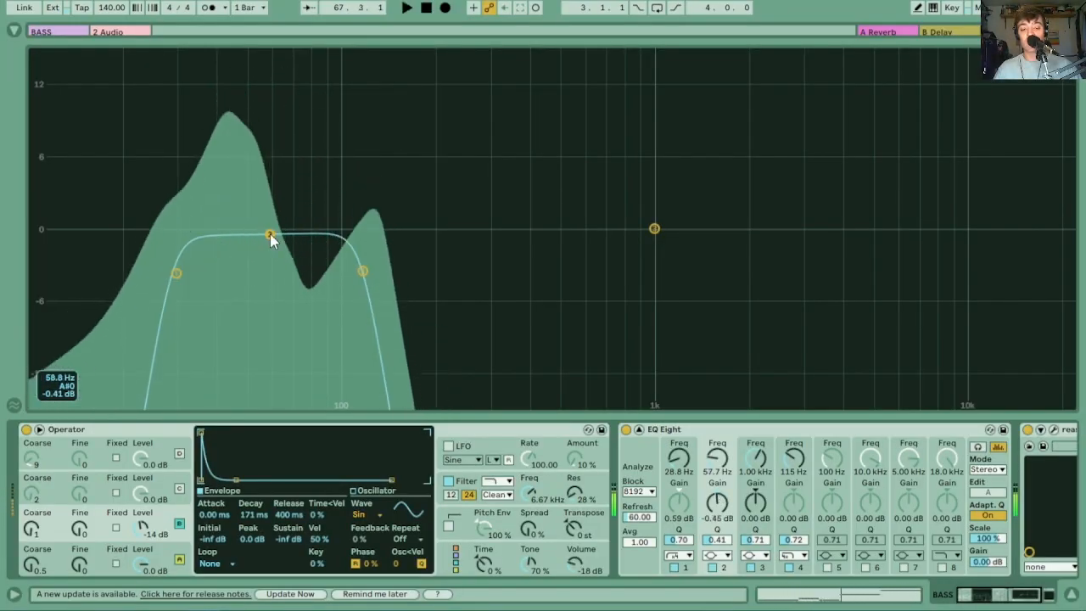
key(Escape)
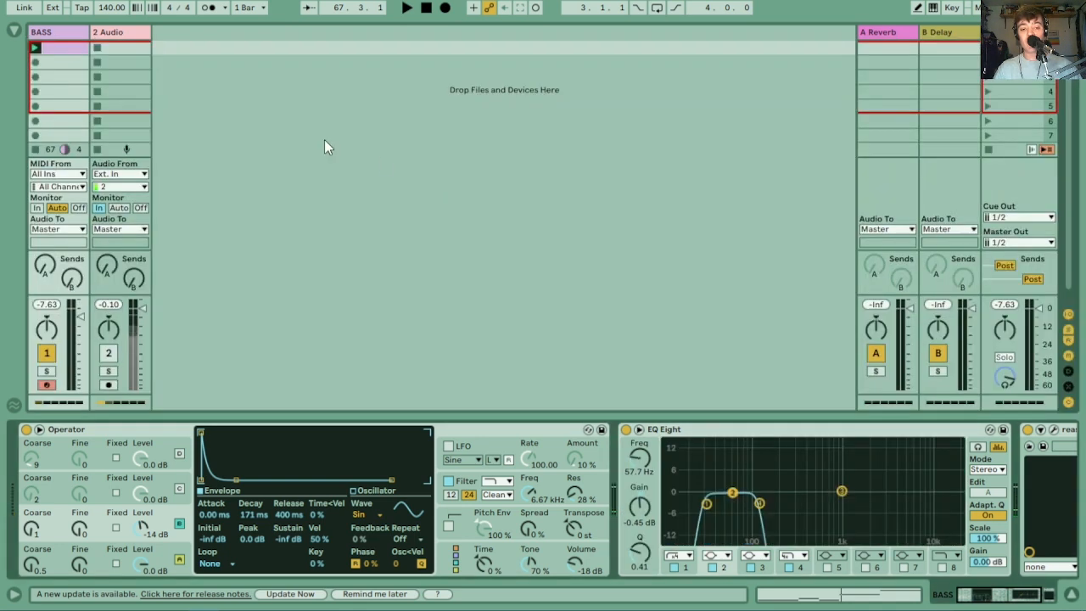